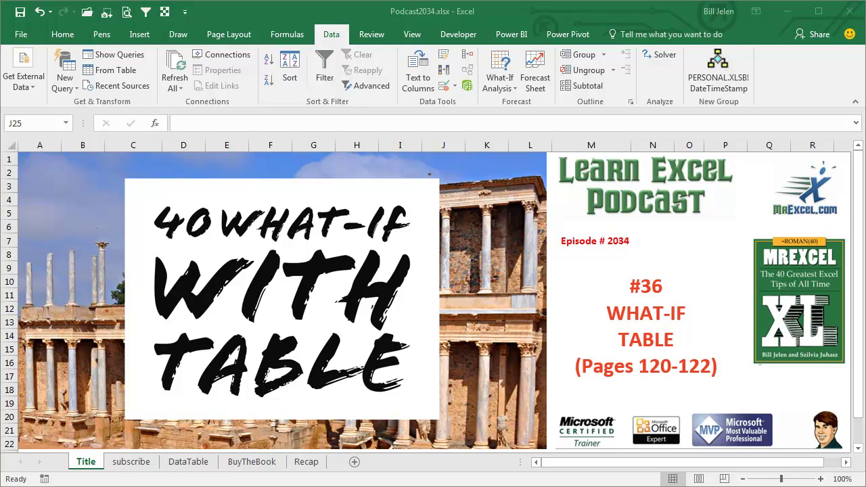
Switch to the subscribe sheet with the MrExcel XL playlist graphic
{"action": "left_click", "coordinate": [138, 463]}
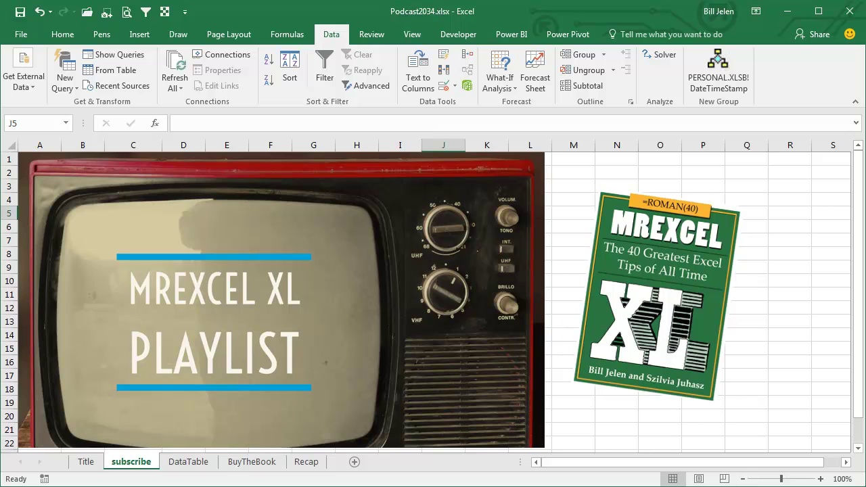
{"action": "left_click", "coordinate": [188, 466]}
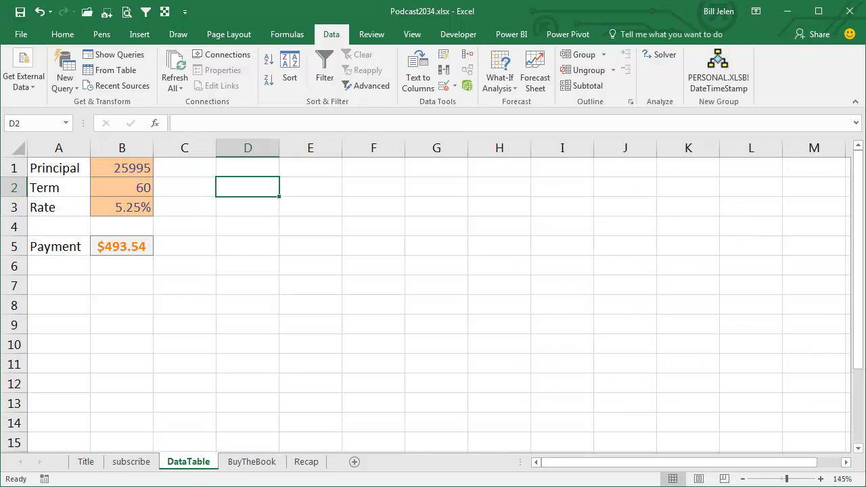
{"action": "left_click", "coordinate": [502, 84]}
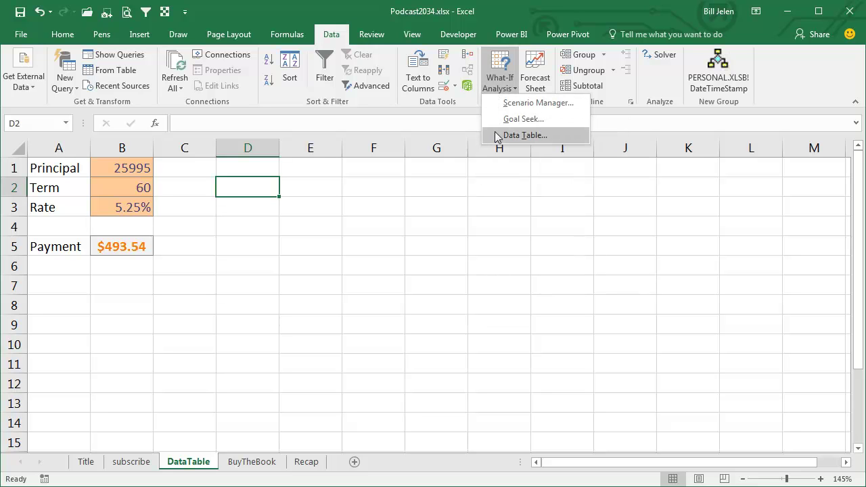
{"action": "left_click", "coordinate": [141, 168]}
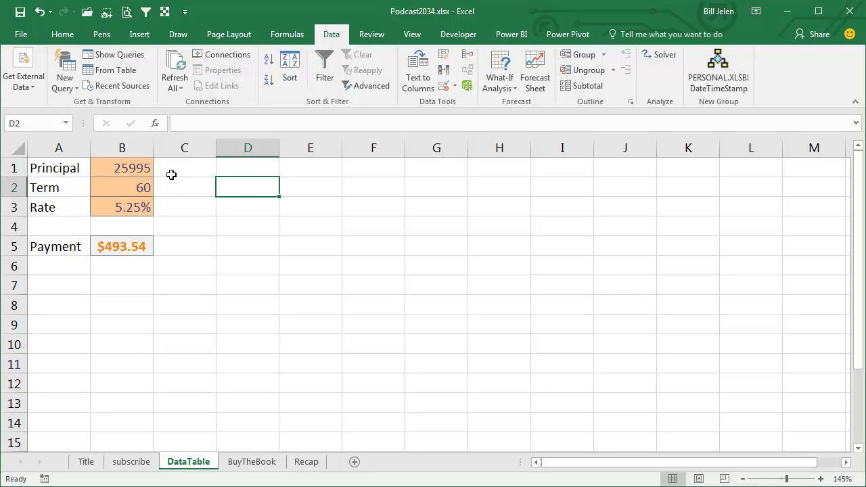
{"action": "left_click", "coordinate": [136, 248]}
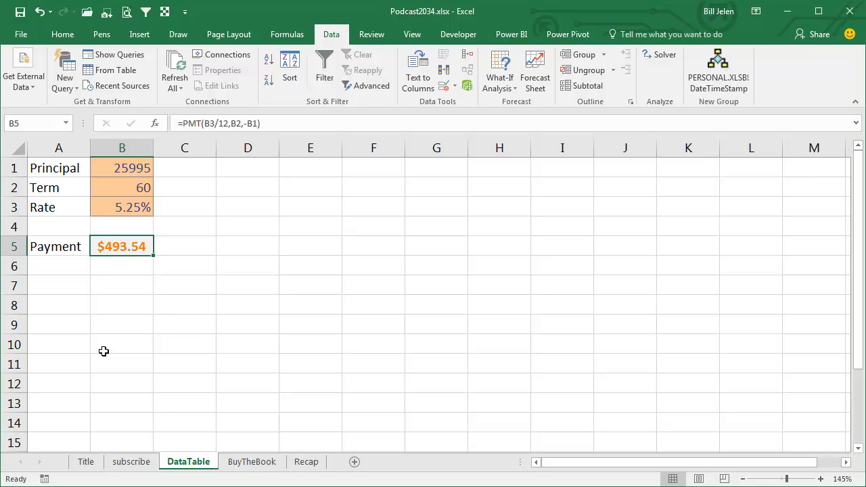
Fill principals 20000 to 28000 in steps of 1000 down B6:B14
{"action": "key", "text": "Right"}
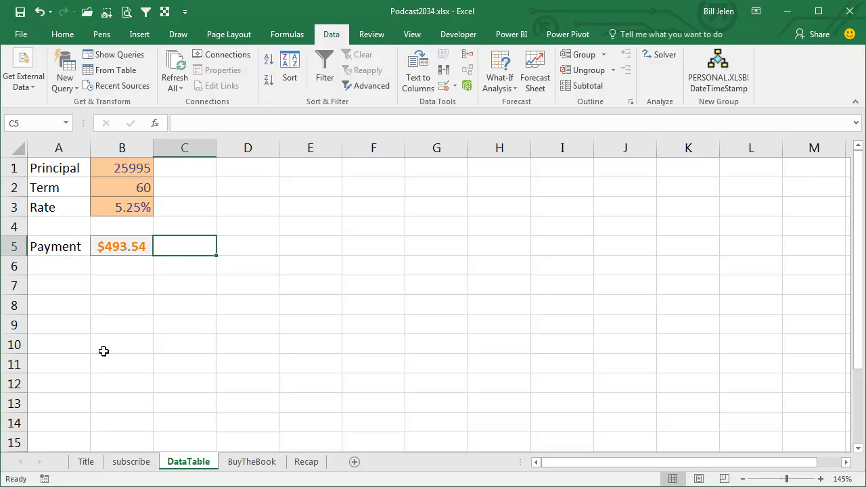
{"action": "key", "text": "Left"}
{"action": "key", "text": "Down"}
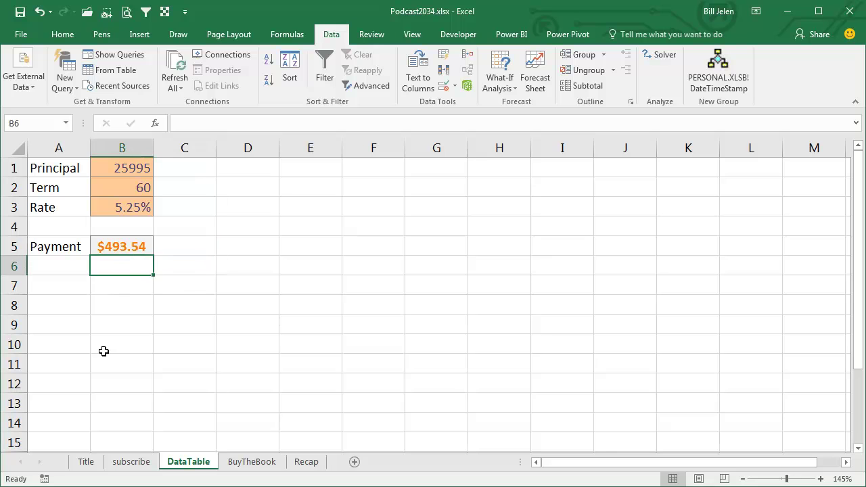
{"action": "type", "text": "20"}
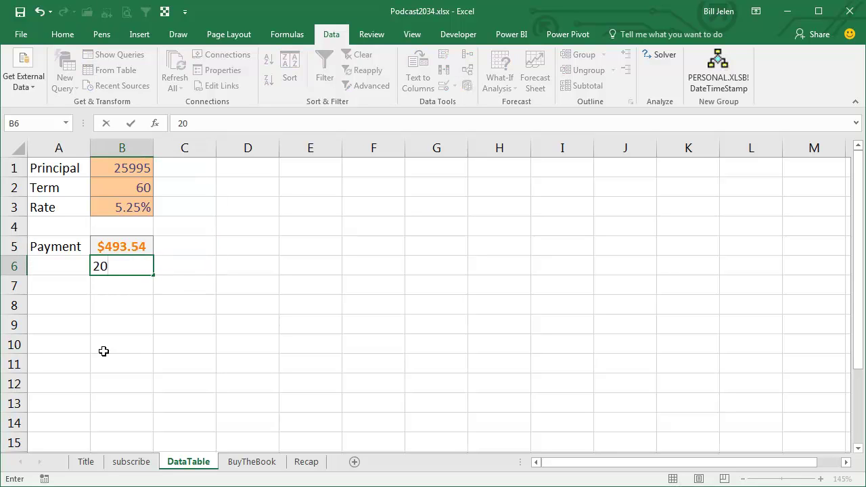
{"action": "type", "text": "000"}
{"action": "key", "text": "Return"}
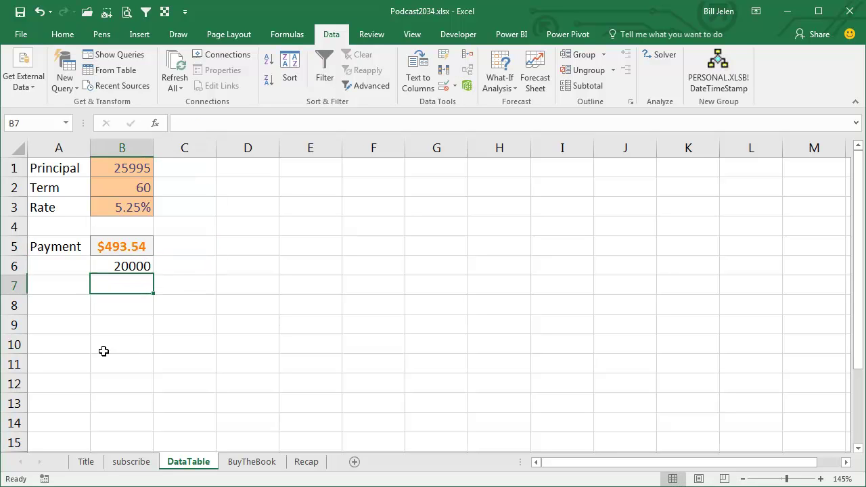
{"action": "type", "text": "21000"}
{"action": "key", "text": "Return"}
{"action": "key", "text": "Up"}
{"action": "key", "text": "Up"}
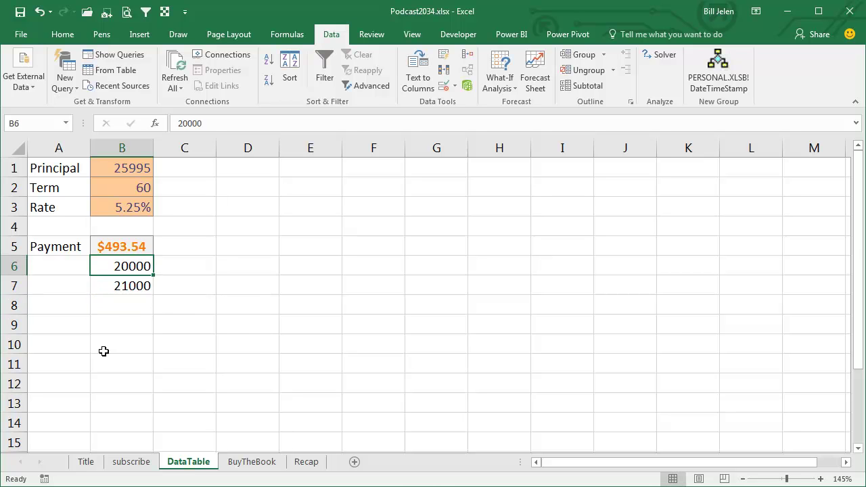
{"action": "key", "text": "shift+Down"}
{"action": "left_click_drag", "start_coordinate": [153, 296], "coordinate": [128, 424]}
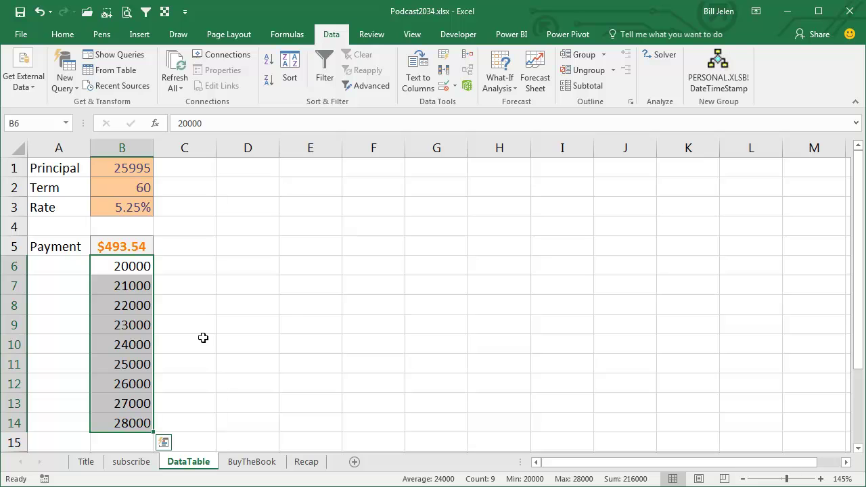
Enter terms 36, 42, 48, 54, 60, 66, 72 across C5:I5
{"action": "left_click", "coordinate": [189, 248]}
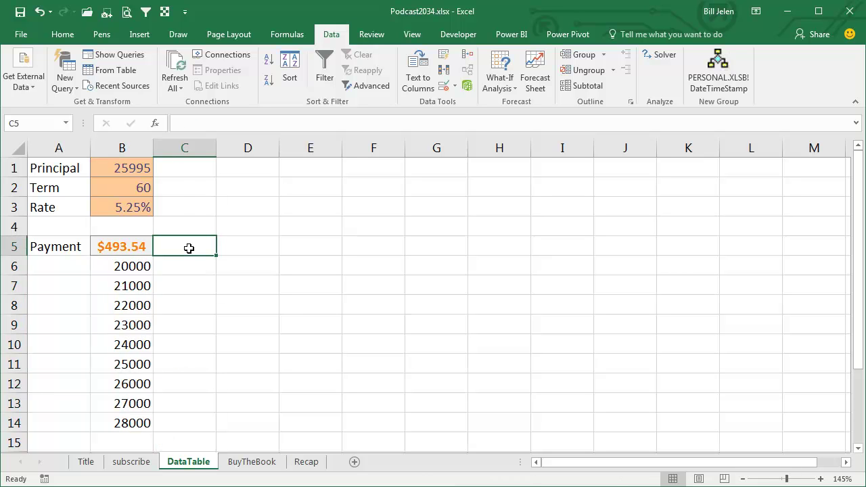
{"action": "type", "text": "36"}
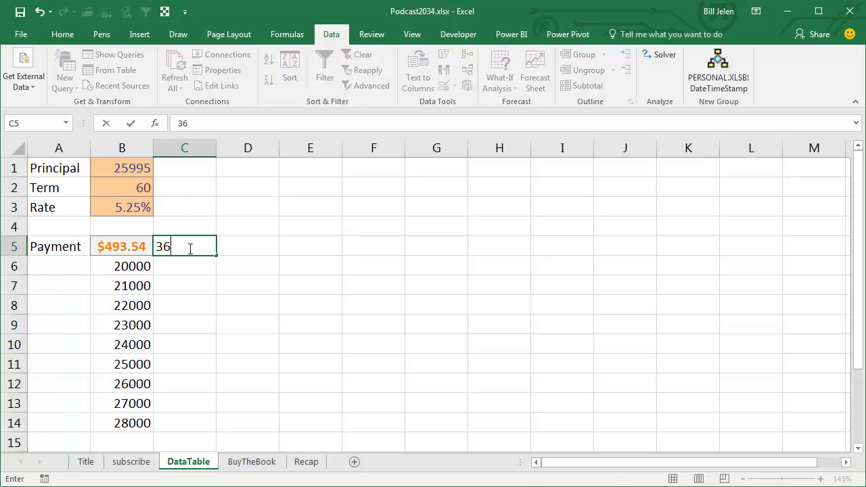
{"action": "key", "text": "Tab"}
{"action": "type", "text": "42"}
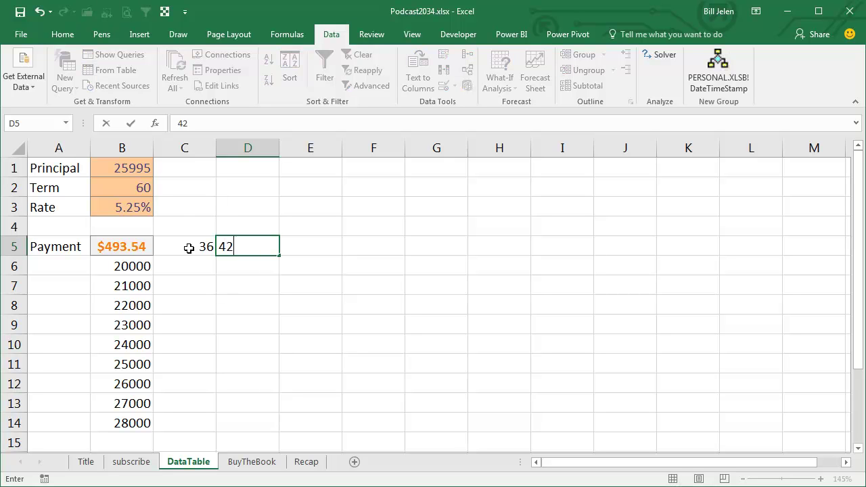
{"action": "key", "text": "Tab"}
{"action": "type", "text": "48"}
{"action": "key", "text": "Tab"}
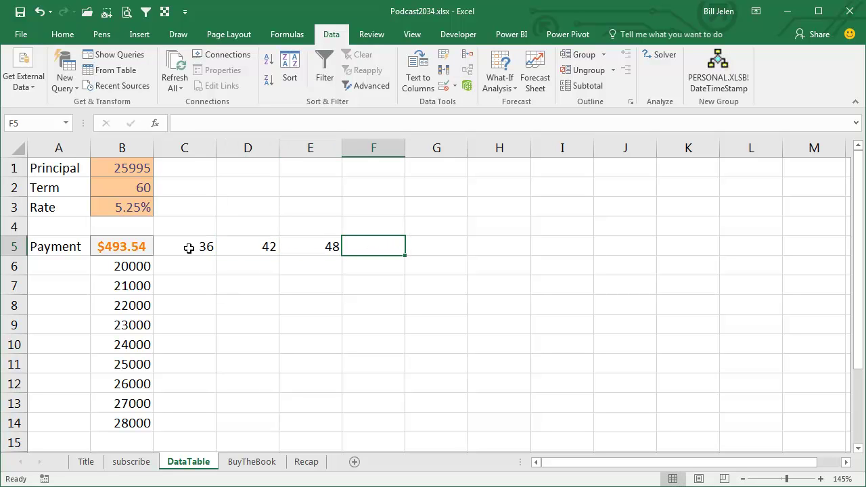
{"action": "type", "text": "54"}
{"action": "key", "text": "Tab"}
{"action": "type", "text": "60"}
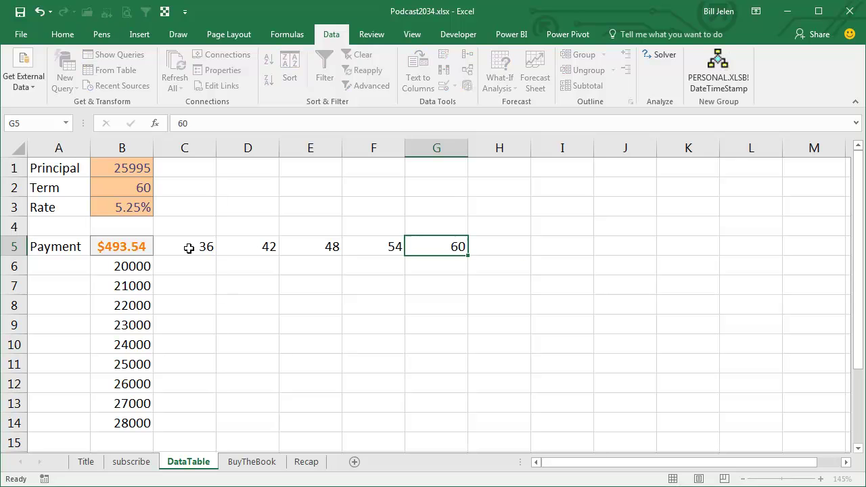
{"action": "key", "text": "Tab"}
{"action": "type", "text": "66"}
{"action": "key", "text": "Tab"}
{"action": "type", "text": "72"}
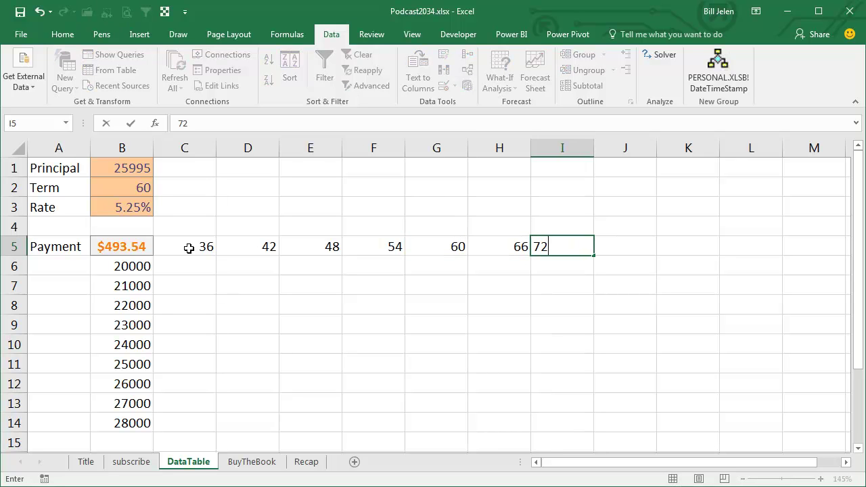
{"action": "key", "text": "ctrl+Return"}
{"action": "key", "text": "Left"}
{"action": "key", "text": "Left"}
{"action": "key", "text": "Left"}
{"action": "key", "text": "Left"}
{"action": "key", "text": "Left"}
{"action": "key", "text": "Left"}
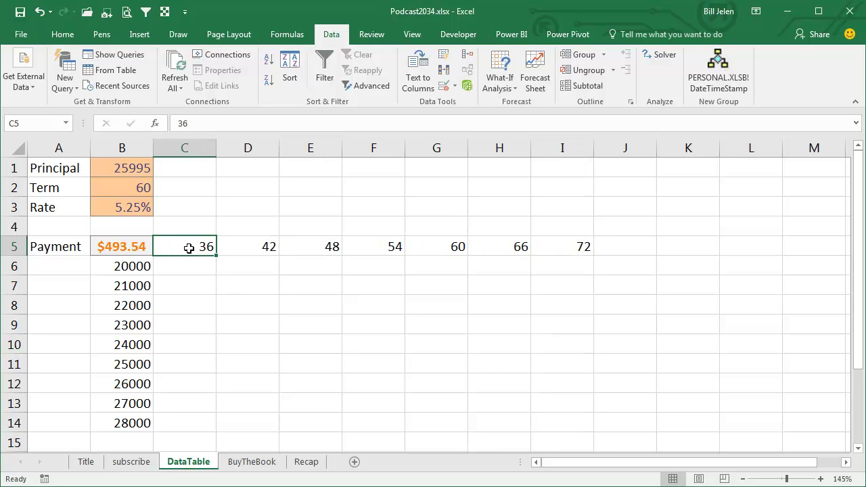
Give the term row C5:I5 a light green fill
{"action": "key", "text": "ctrl+shift+Right"}
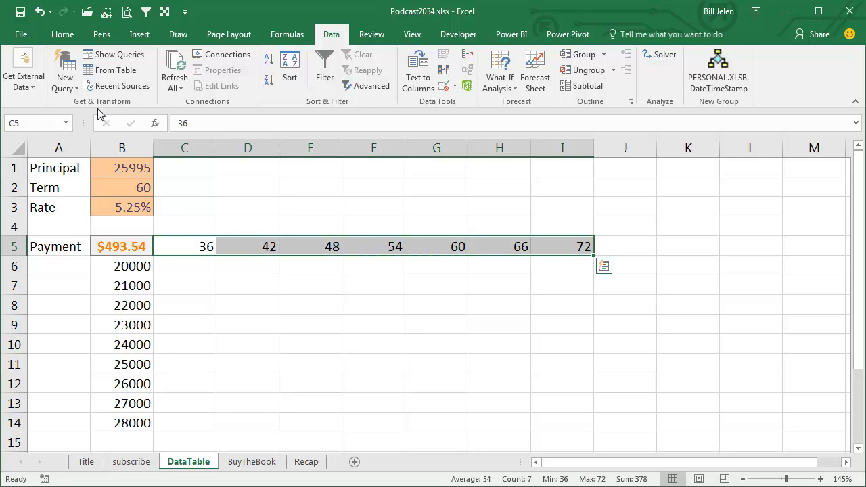
{"action": "left_click", "coordinate": [62, 34]}
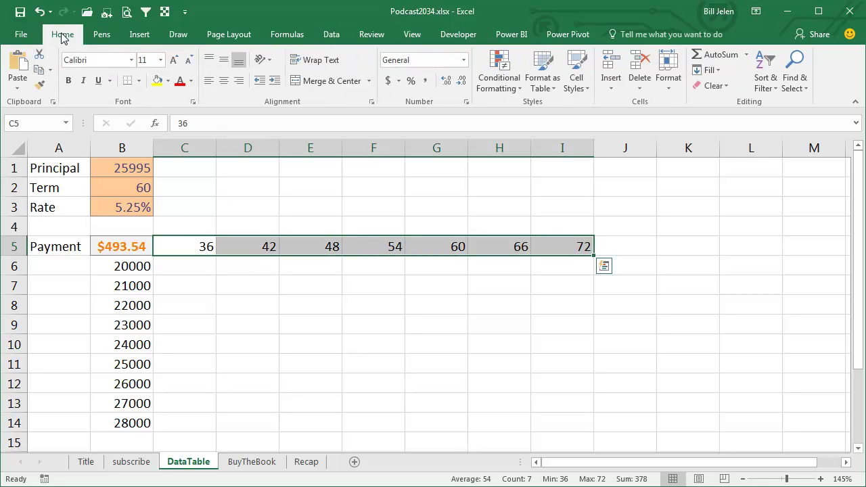
{"action": "left_click", "coordinate": [168, 80]}
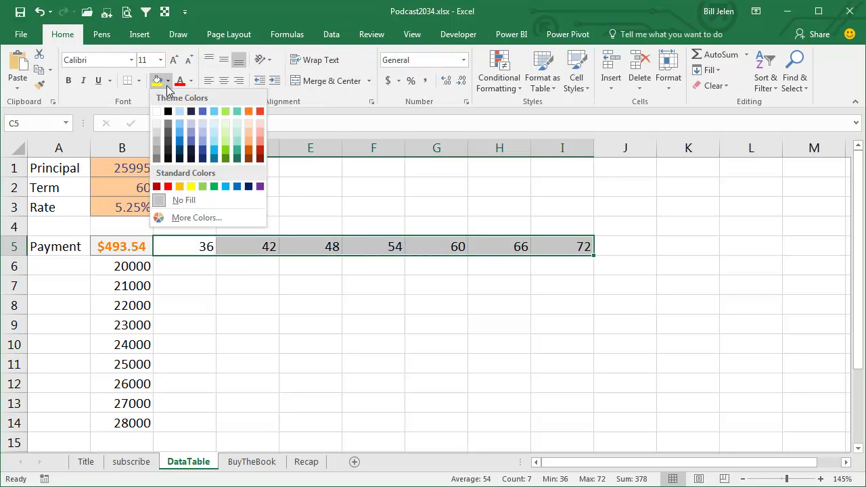
{"action": "left_click", "coordinate": [224, 122]}
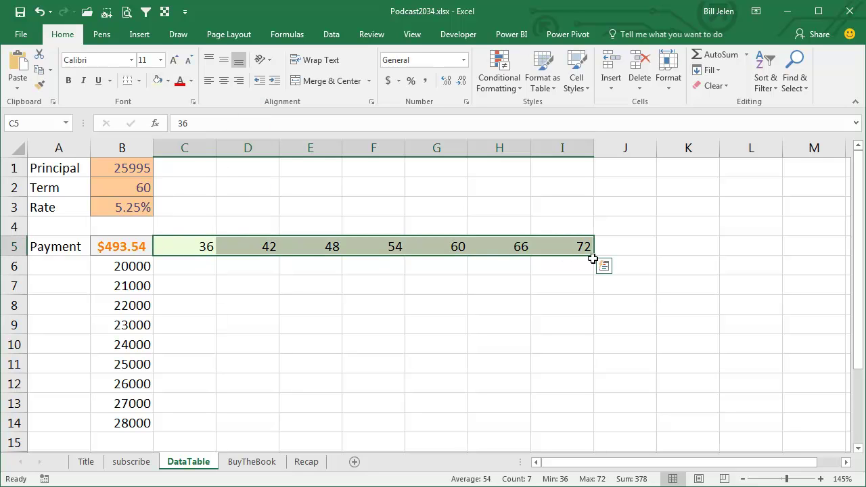
Fill principals B6:B14 light orange and the payment cell B5 yellow
{"action": "left_click_drag", "start_coordinate": [119, 266], "coordinate": [131, 420]}
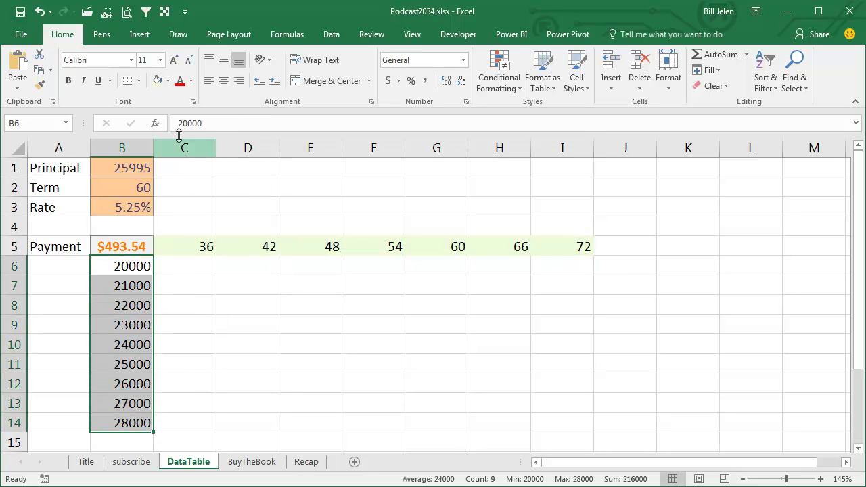
{"action": "left_click", "coordinate": [168, 80]}
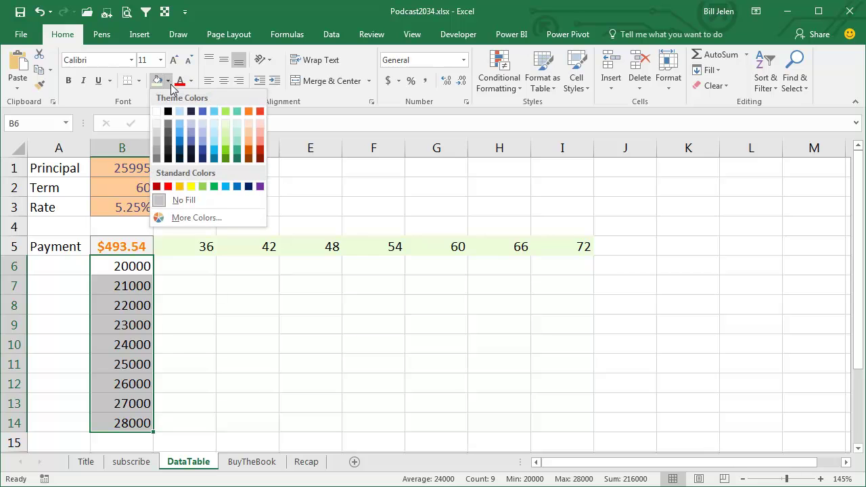
{"action": "left_click", "coordinate": [248, 125]}
{"action": "key", "text": "Up"}
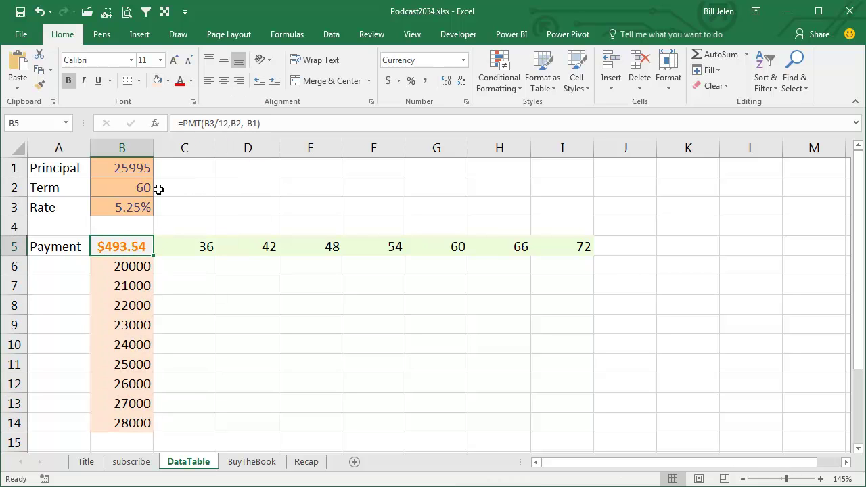
{"action": "left_click", "coordinate": [168, 81]}
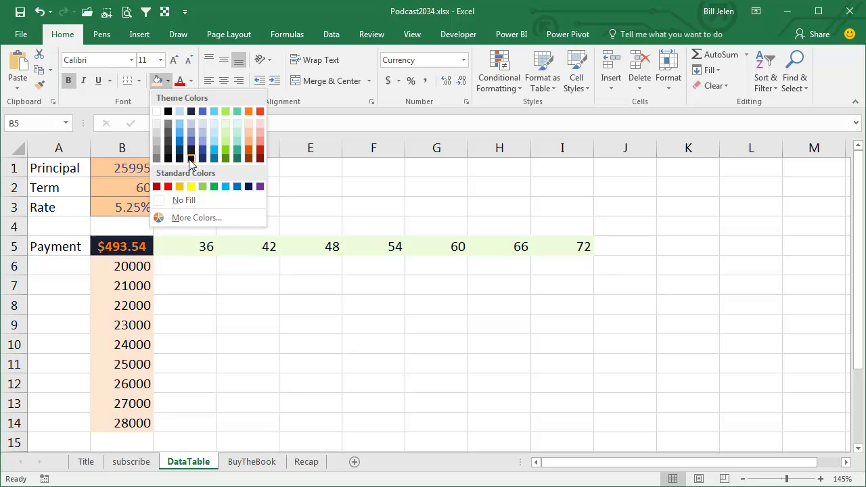
{"action": "left_click", "coordinate": [192, 187]}
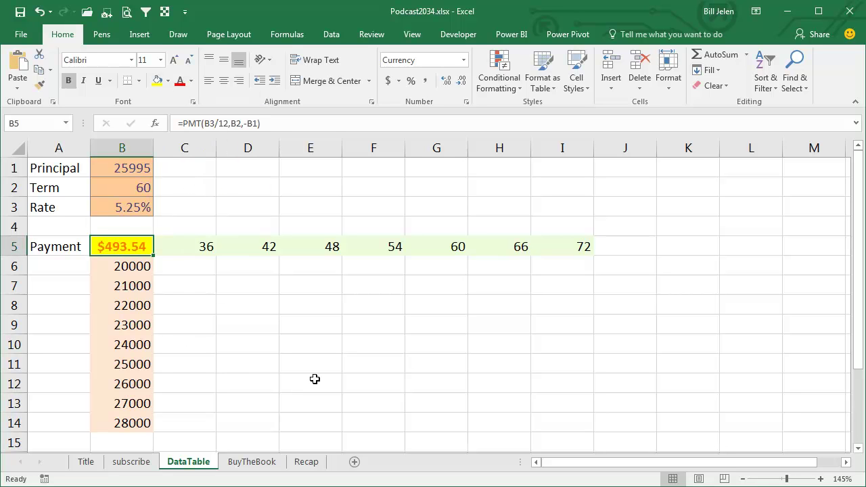
Select the data table range B5:I14
{"action": "key", "text": "Up"}
{"action": "key", "text": "Down"}
{"action": "key", "text": "ctrl+shift+Down"}
{"action": "key", "text": "shift+Right"}
{"action": "key", "text": "shift+Right"}
{"action": "key", "text": "shift+Right"}
{"action": "key", "text": "shift+Right"}
{"action": "key", "text": "shift+Right"}
{"action": "key", "text": "shift+Right"}
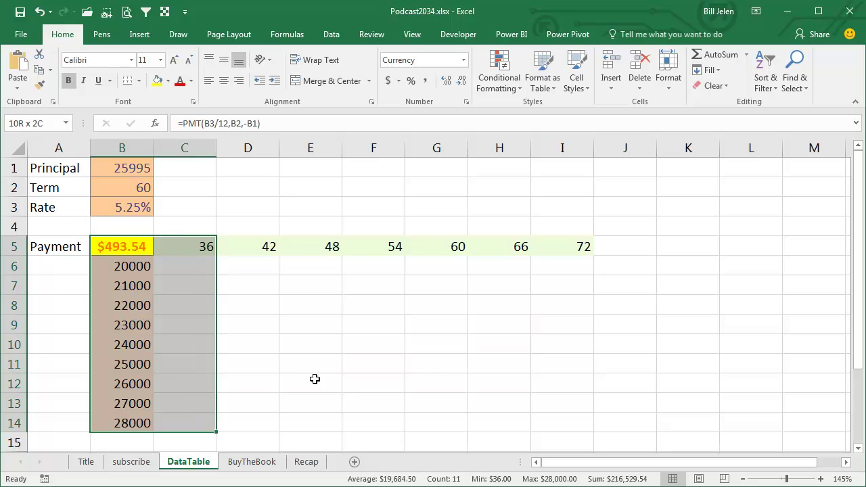
{"action": "key", "text": "shift+Right"}
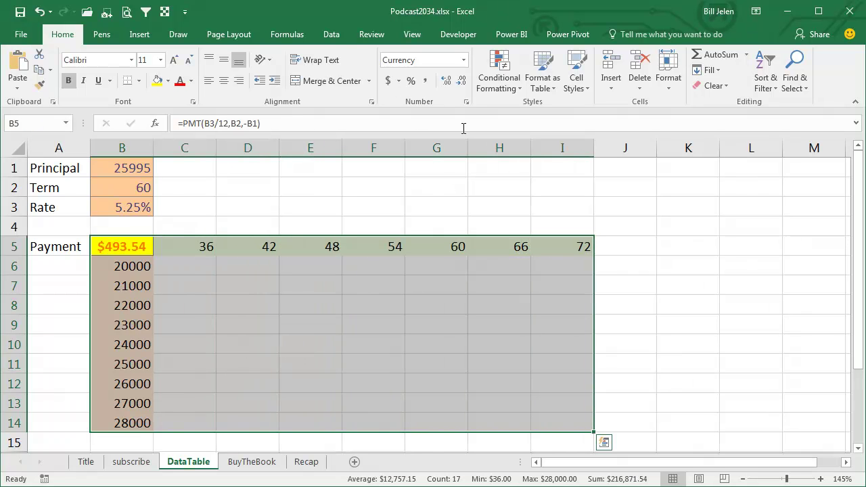
Create a Data Table with row input cell $B$2 and column input cell $B$1
{"action": "left_click", "coordinate": [331, 36]}
{"action": "left_click", "coordinate": [511, 84]}
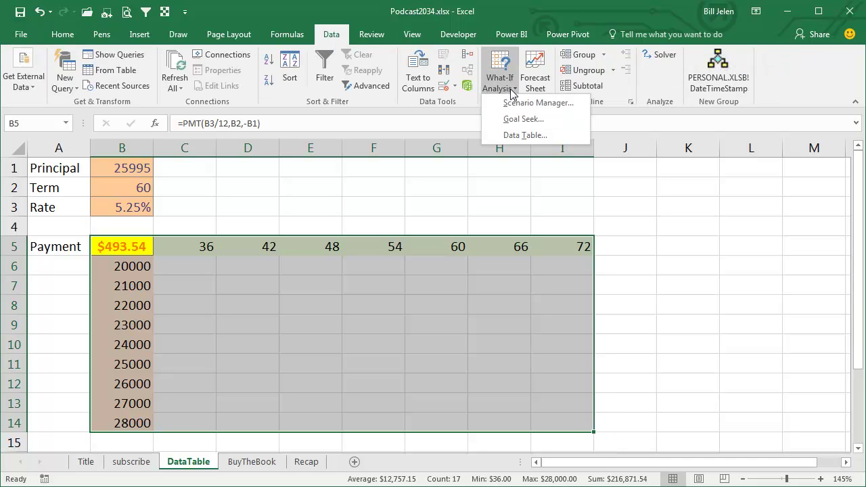
{"action": "left_click", "coordinate": [525, 136]}
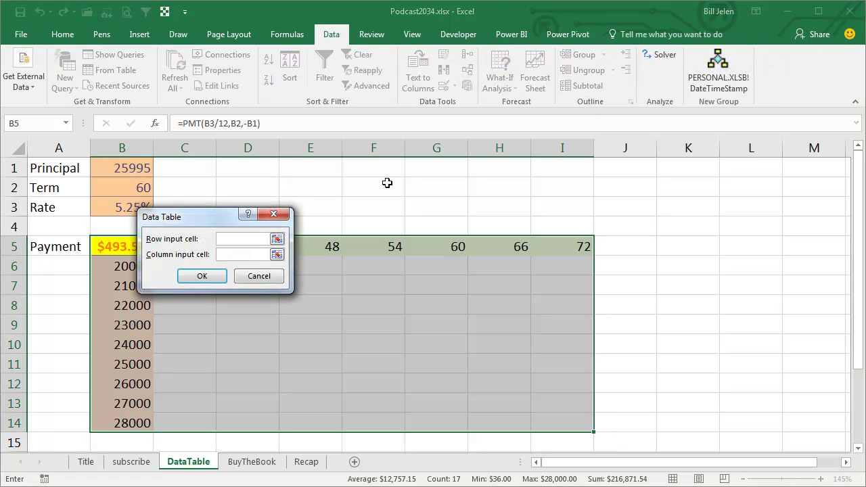
{"action": "left_click_drag", "start_coordinate": [205, 217], "coordinate": [238, 293]}
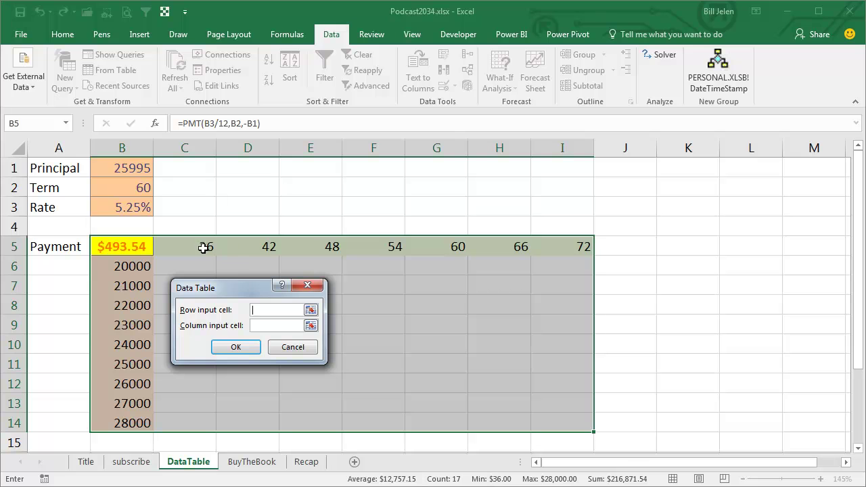
{"action": "left_click", "coordinate": [134, 190]}
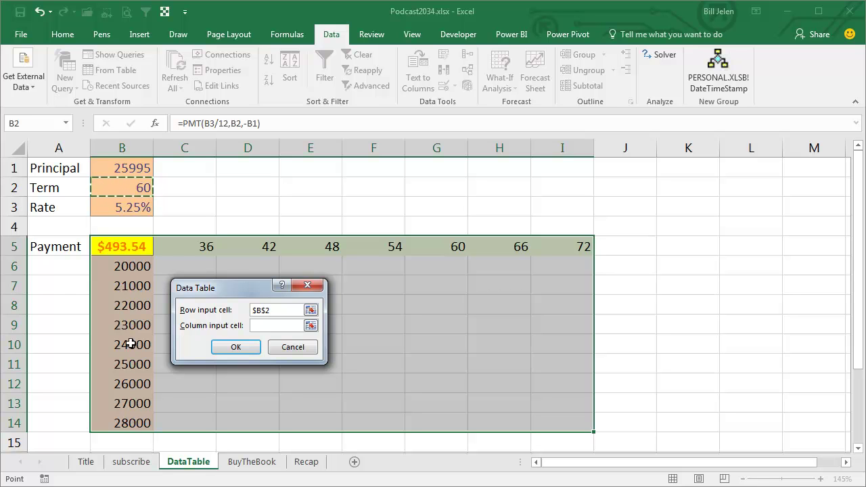
{"action": "left_click", "coordinate": [256, 329]}
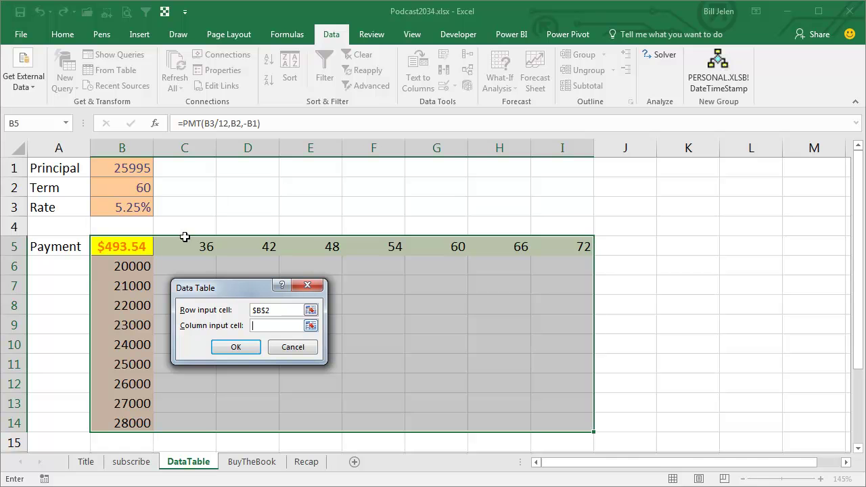
{"action": "left_click", "coordinate": [134, 168]}
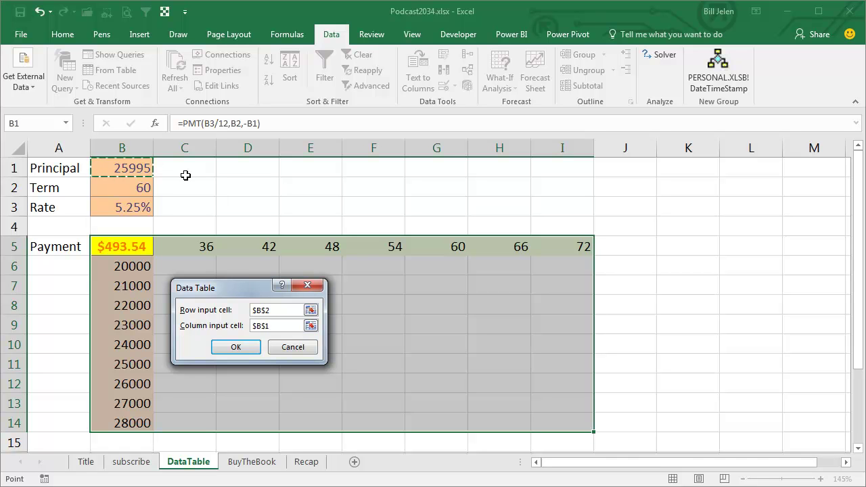
{"action": "left_click", "coordinate": [237, 347]}
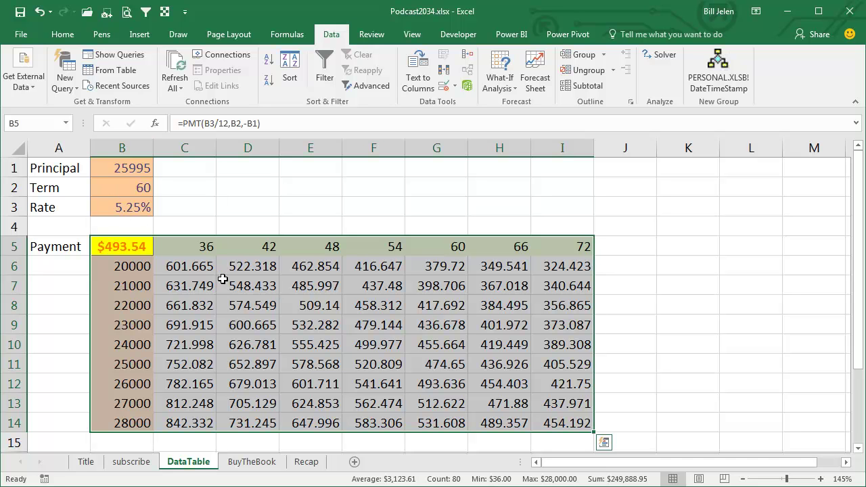
Round the payments in C6:I14 to whole numbers by removing three decimals
{"action": "left_click", "coordinate": [199, 266]}
{"action": "key", "text": "ctrl+slash"}
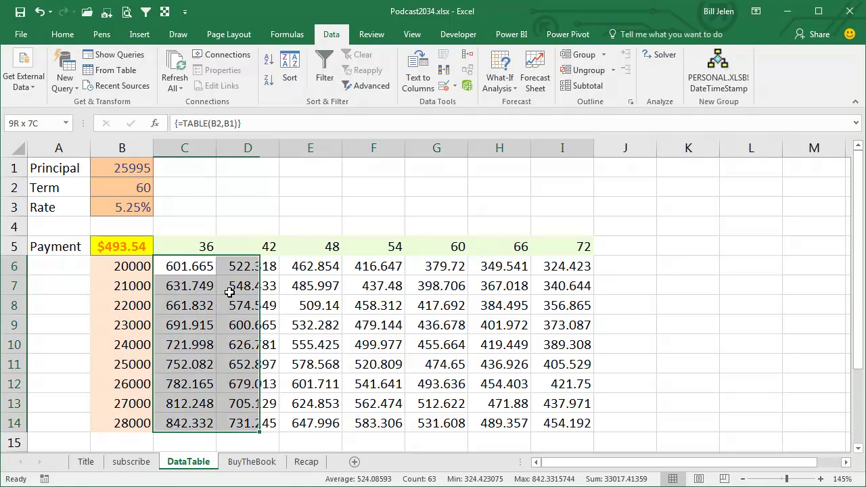
{"action": "left_click", "coordinate": [63, 34]}
{"action": "left_click", "coordinate": [462, 82]}
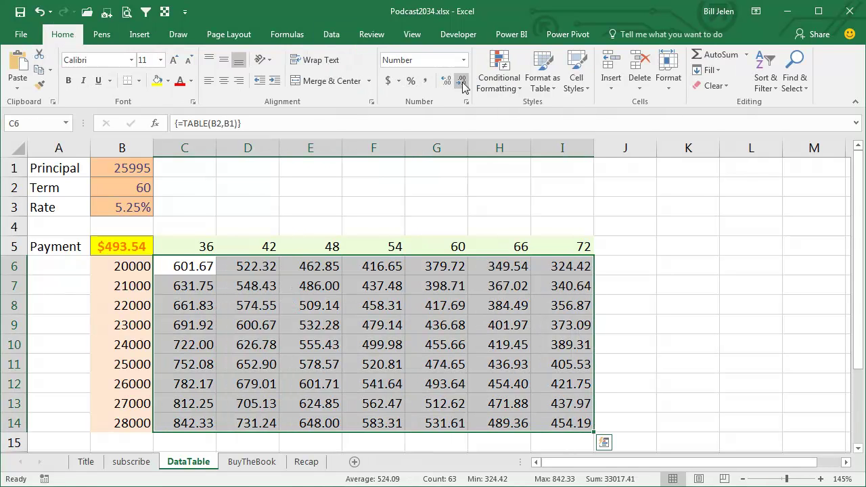
{"action": "left_click", "coordinate": [462, 82]}
{"action": "left_click", "coordinate": [462, 83]}
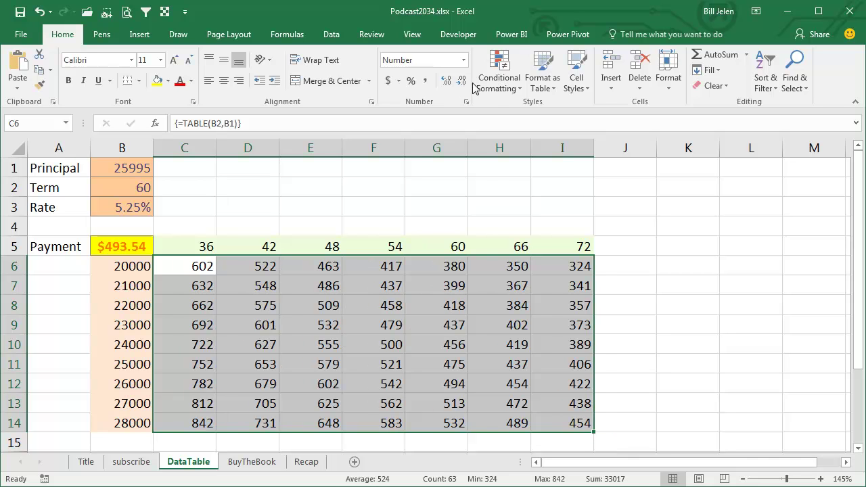
Apply the Red-Yellow-Green color scale to the payments
{"action": "left_click", "coordinate": [499, 76]}
{"action": "mouse_move", "coordinate": [539, 204]}
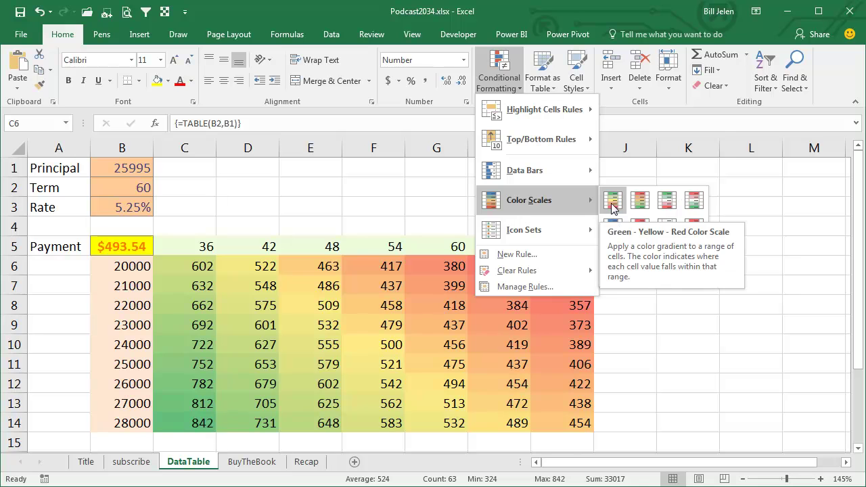
{"action": "left_click", "coordinate": [639, 201]}
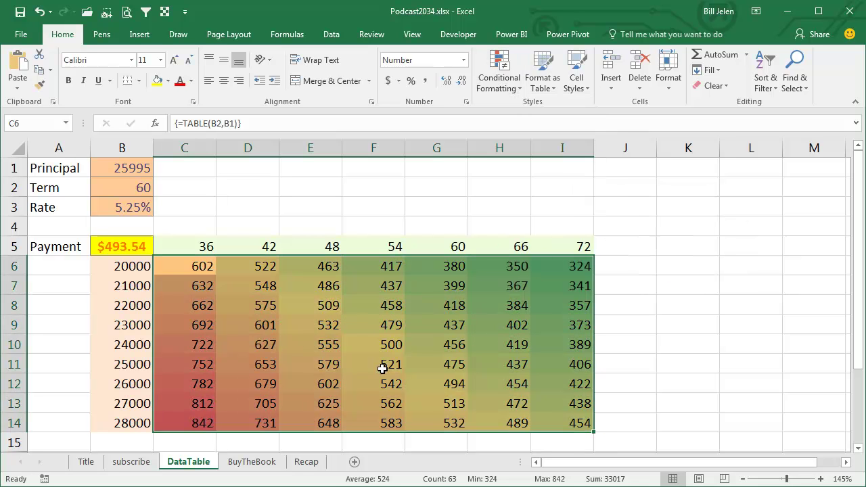
{"action": "left_click", "coordinate": [680, 283]}
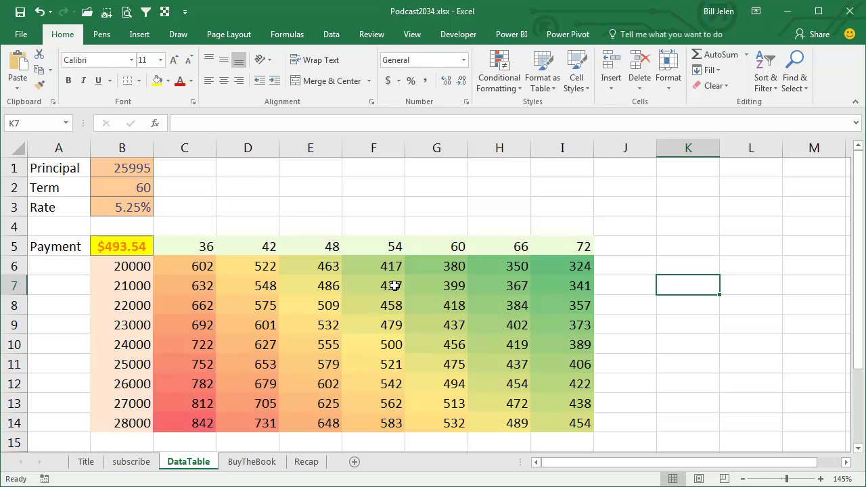
{"action": "left_click", "coordinate": [447, 305]}
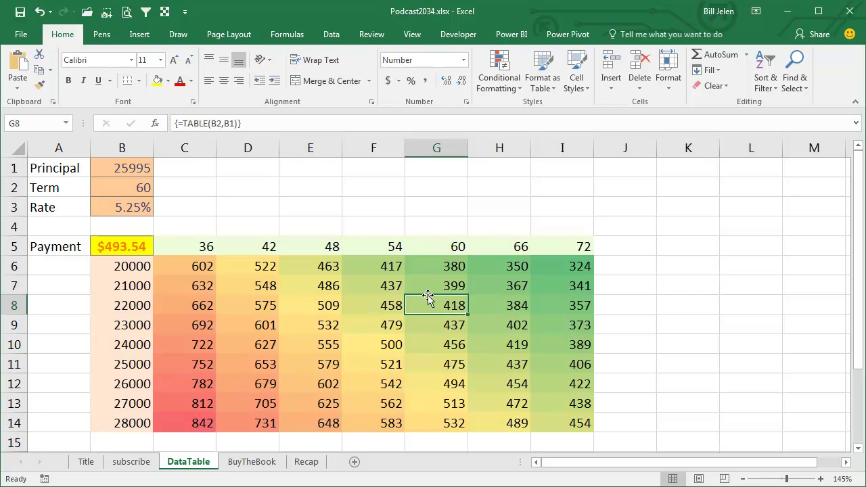
{"action": "left_click", "coordinate": [393, 285], "text": "ctrl"}
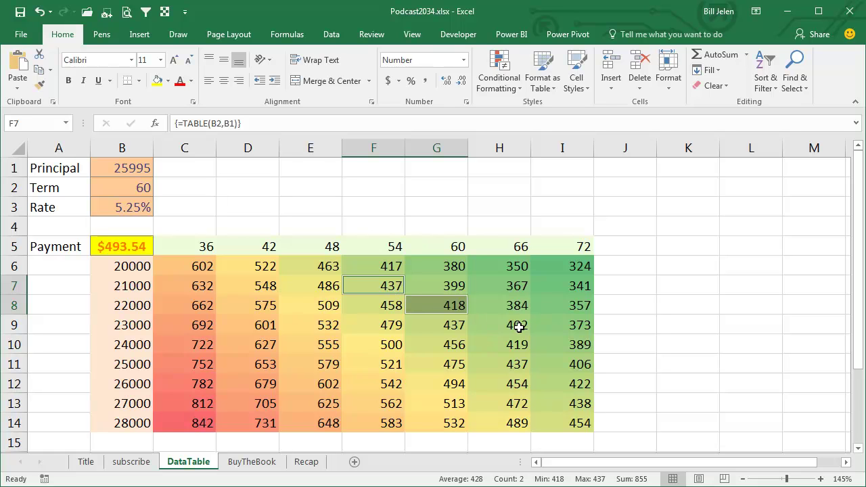
{"action": "left_click", "coordinate": [516, 343], "text": "ctrl"}
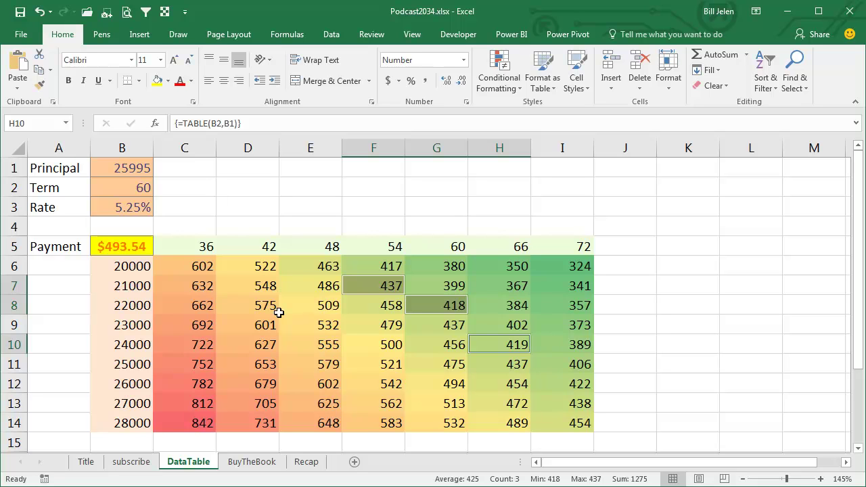
Select payments C6:H12, view the What-If Analysis options, then return to C5
{"action": "left_click_drag", "start_coordinate": [201, 268], "coordinate": [548, 420]}
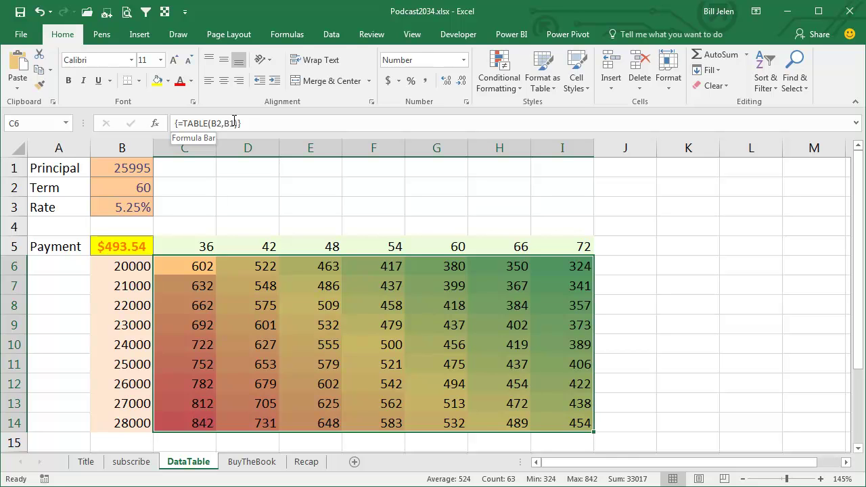
{"action": "left_click", "coordinate": [331, 34]}
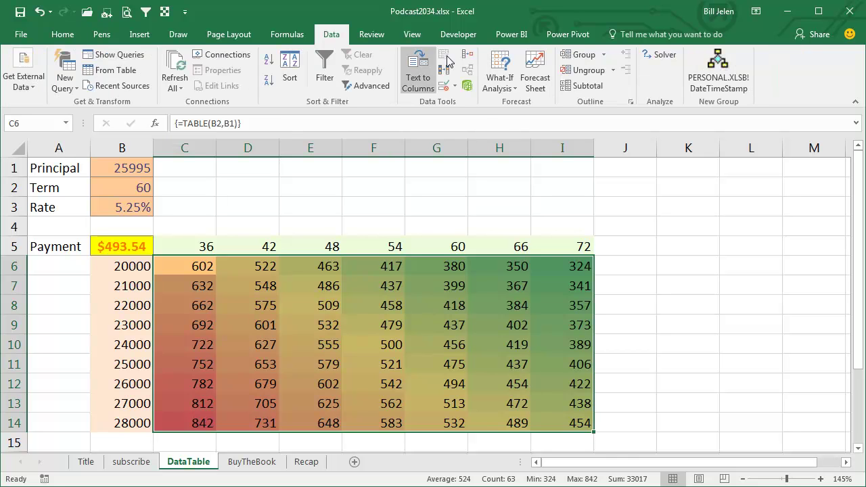
{"action": "left_click", "coordinate": [493, 88]}
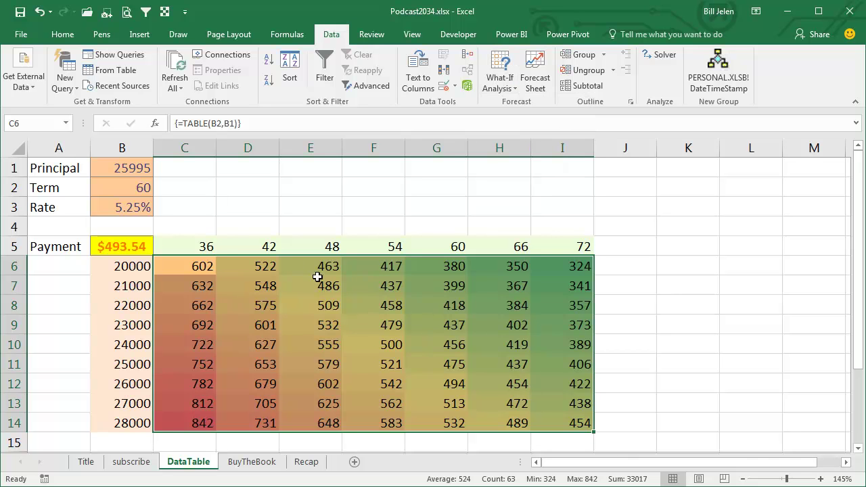
{"action": "left_click", "coordinate": [203, 246]}
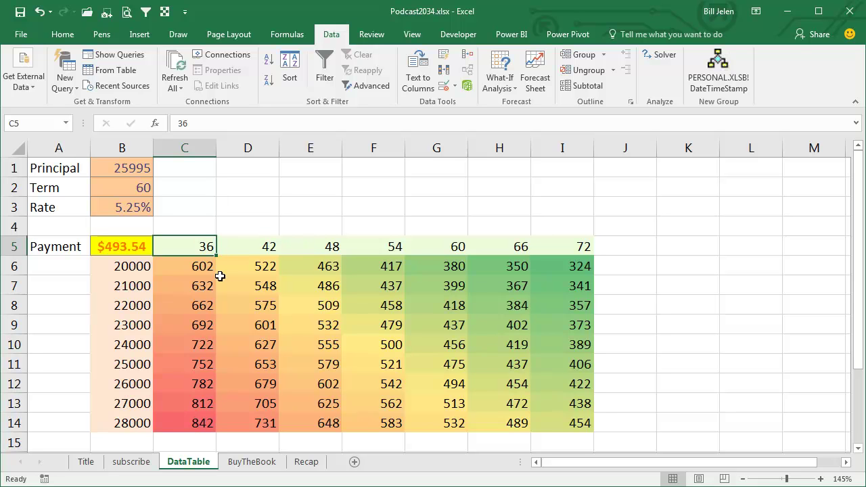
Make the term row run 48 to 66 by 3, with =3+C5 copied across D5:I5
{"action": "type", "text": "48"}
{"action": "key", "text": "Tab"}
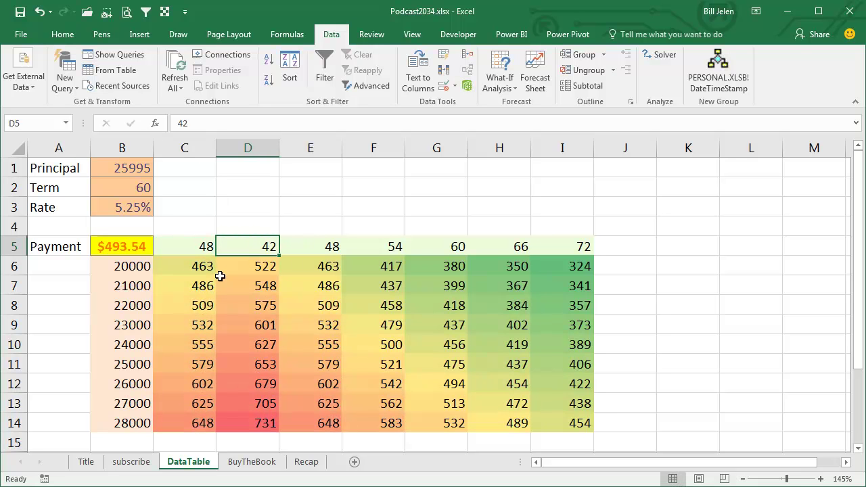
{"action": "type", "text": "+"}
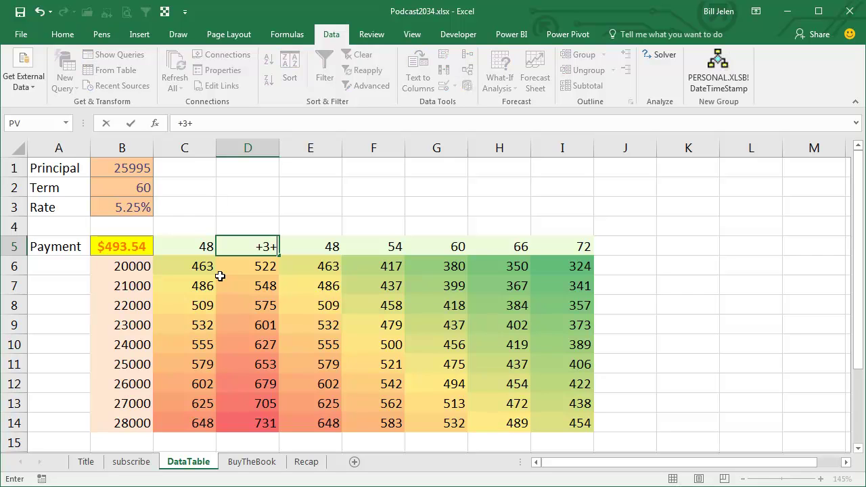
{"action": "type", "text": "3+"}
{"action": "key", "text": "Left"}
{"action": "key", "text": "ctrl+Return"}
{"action": "key", "text": "ctrl+c"}
{"action": "key", "text": "shift+Right"}
{"action": "key", "text": "shift+Right"}
{"action": "key", "text": "shift+Right"}
{"action": "key", "text": "shift+Right"}
{"action": "key", "text": "shift+Right"}
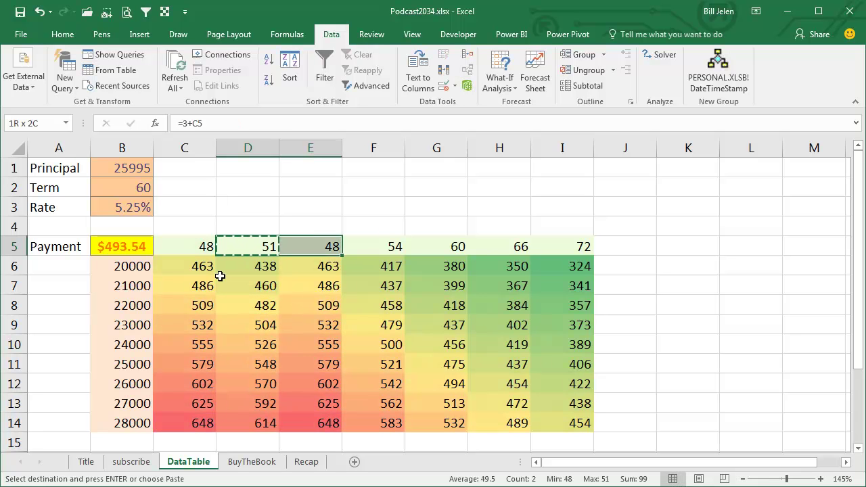
{"action": "key", "text": "ctrl+v"}
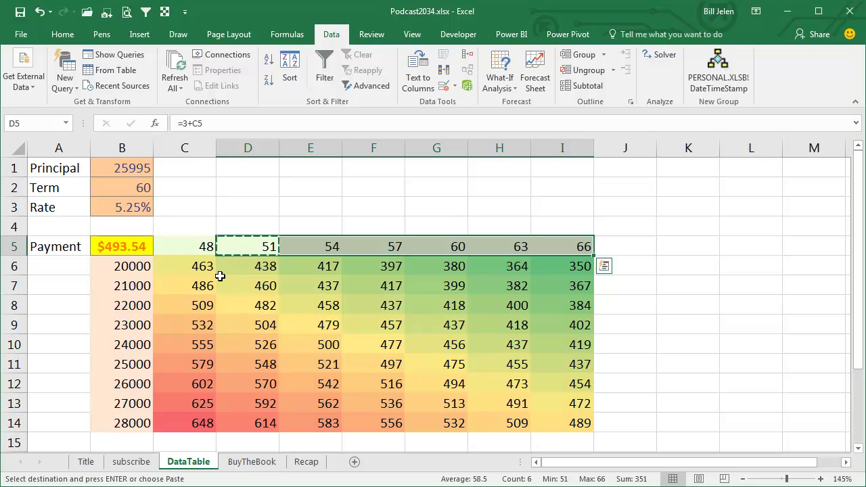
{"action": "key", "text": "Right"}
{"action": "key", "text": "Right"}
{"action": "key", "text": "Right"}
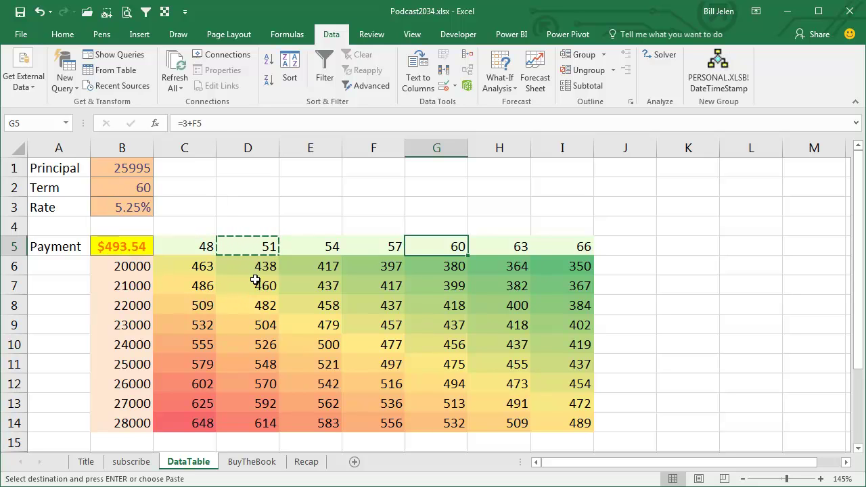
{"action": "left_click", "coordinate": [287, 35]}
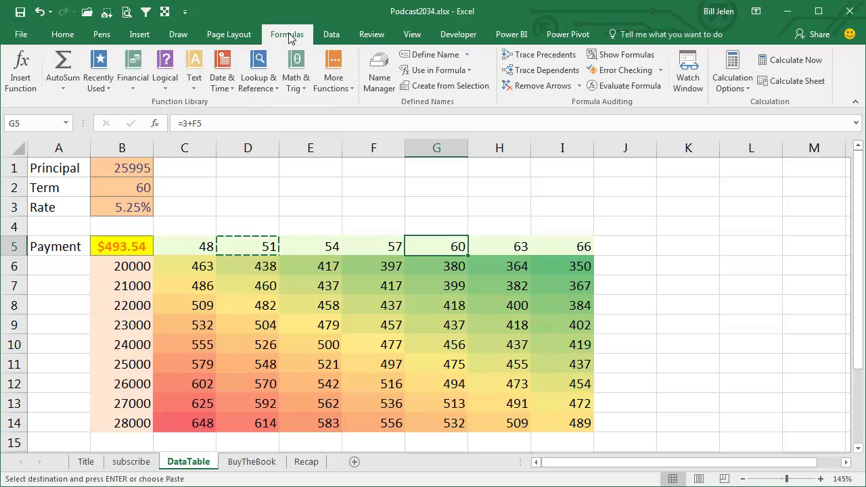
{"action": "left_click", "coordinate": [729, 89]}
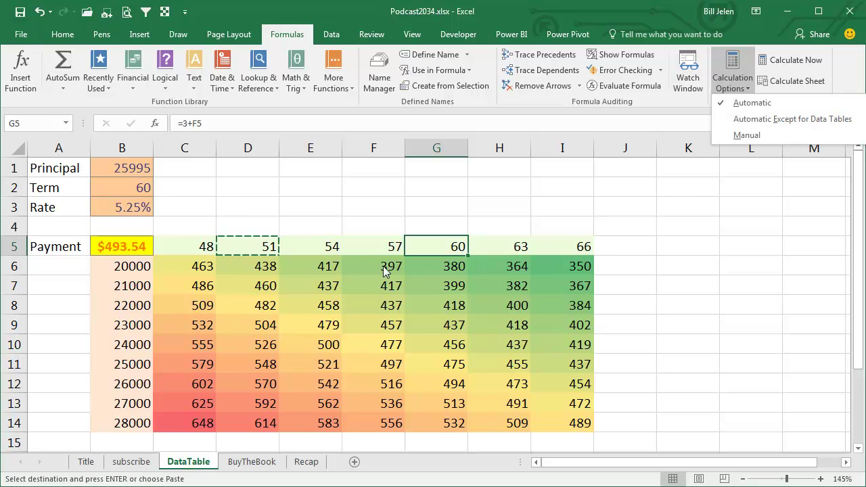
{"action": "left_click", "coordinate": [205, 267]}
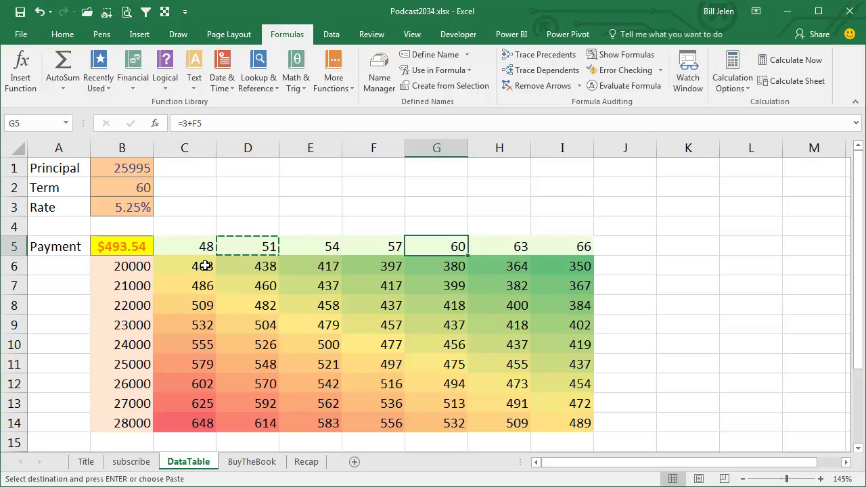
{"action": "key", "text": "Escape"}
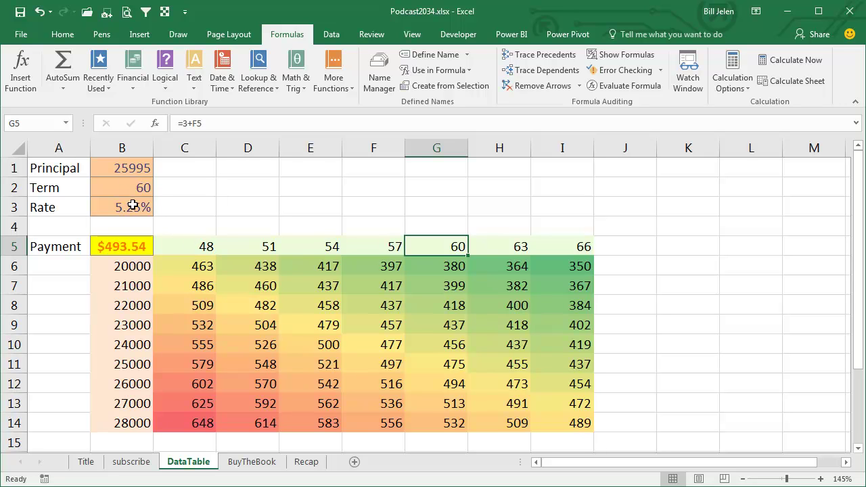
{"action": "left_click", "coordinate": [335, 35]}
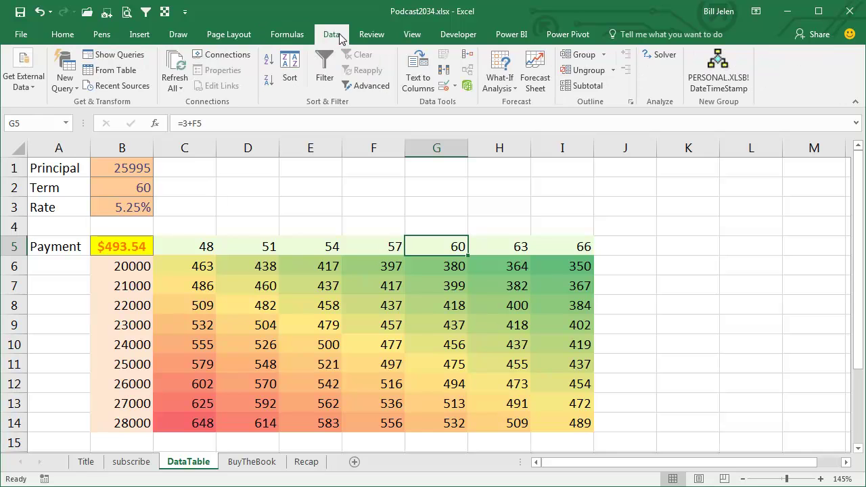
{"action": "left_click", "coordinate": [510, 83]}
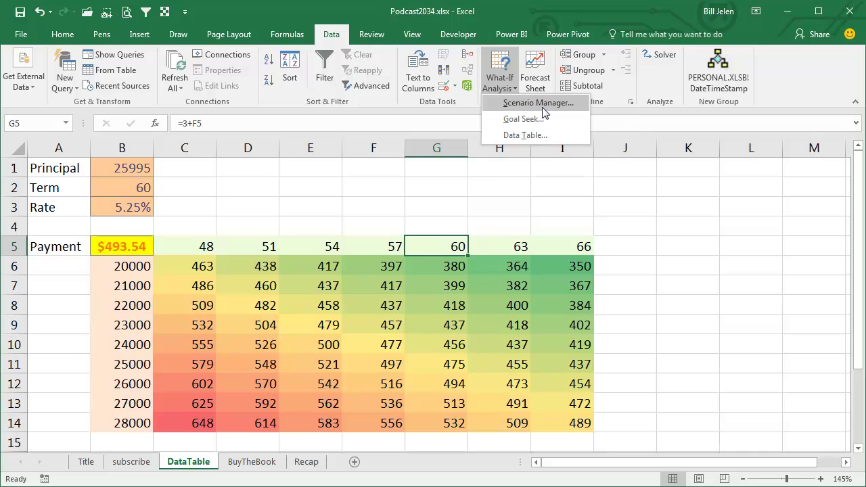
{"action": "left_click", "coordinate": [157, 273]}
{"action": "left_click_drag", "start_coordinate": [135, 265], "coordinate": [136, 303]}
{"action": "left_click_drag", "start_coordinate": [186, 266], "coordinate": [555, 420]}
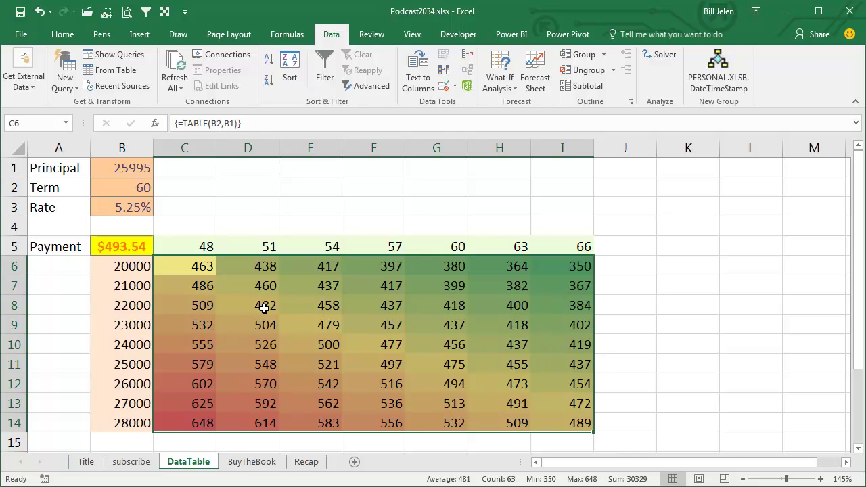
{"action": "left_click", "coordinate": [504, 87]}
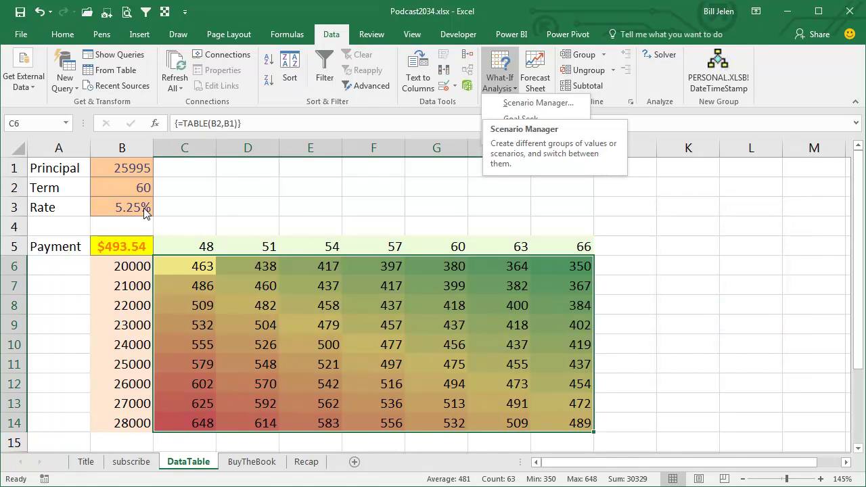
Make copies of the DataTable sheet by Ctrl-dragging its tab
{"action": "left_click", "coordinate": [186, 465]}
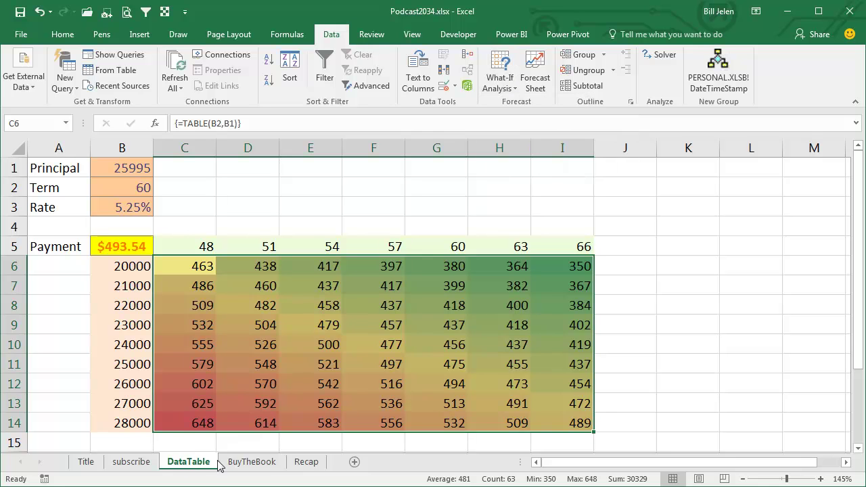
{"action": "key", "text": "ctrl+q"}
{"action": "key", "text": "Escape"}
{"action": "left_click_drag", "start_coordinate": [186, 467], "coordinate": [327, 467], "text": "ctrl"}
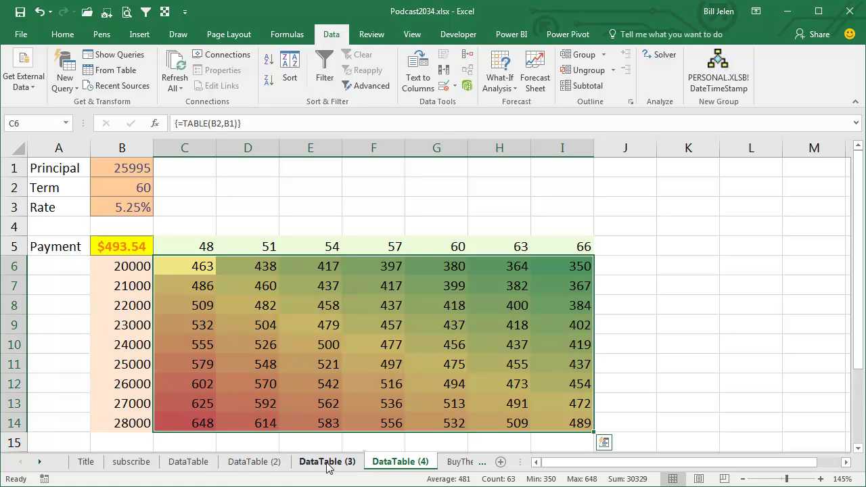
{"action": "left_click", "coordinate": [188, 463]}
Set the rate in B3 to 5% on DataTable (2)
{"action": "left_click", "coordinate": [253, 463]}
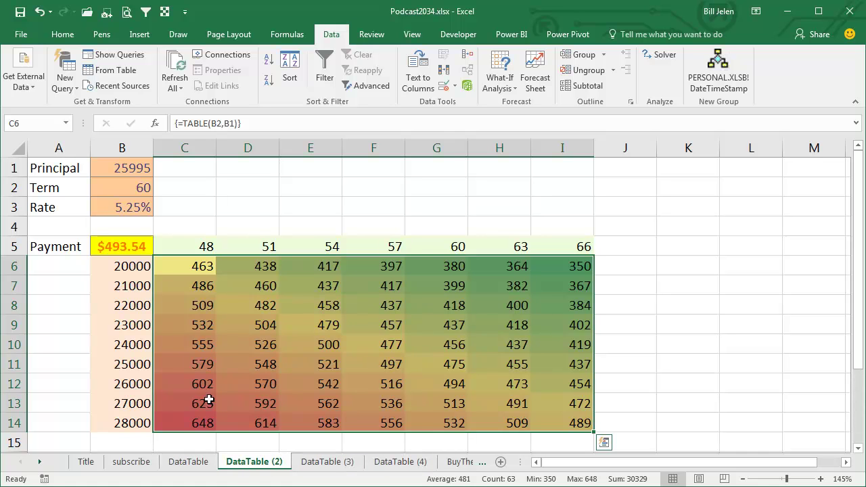
{"action": "left_click", "coordinate": [124, 212]}
{"action": "type", "text": "5%"}
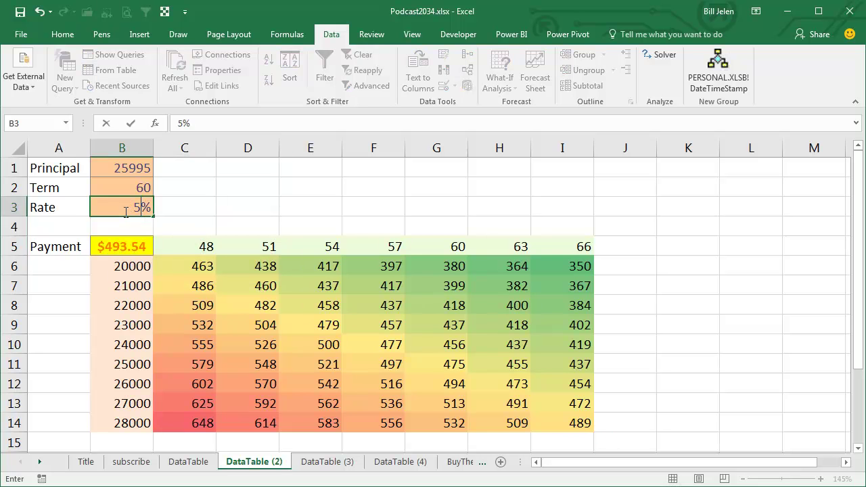
{"action": "key", "text": "Return"}
Set the rate in B3 to 4.75% on DataTable (3), then show BuyTheBook
{"action": "left_click", "coordinate": [318, 467]}
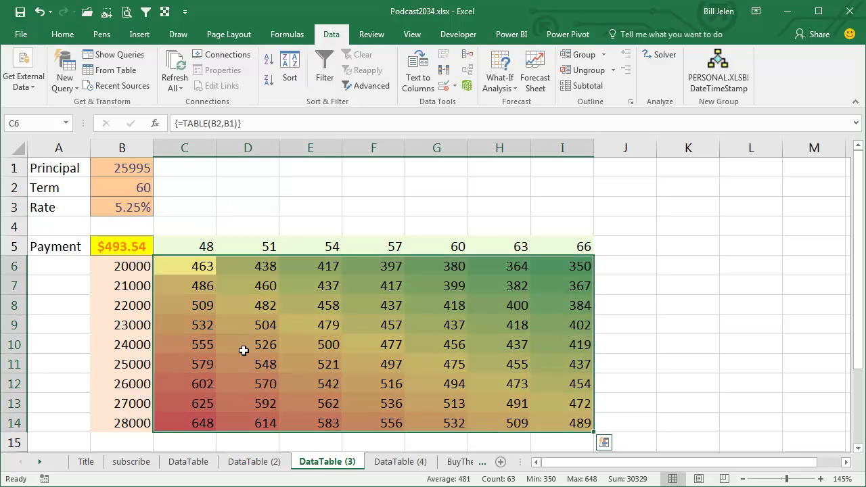
{"action": "left_click", "coordinate": [136, 209]}
{"action": "type", "text": "4.7"}
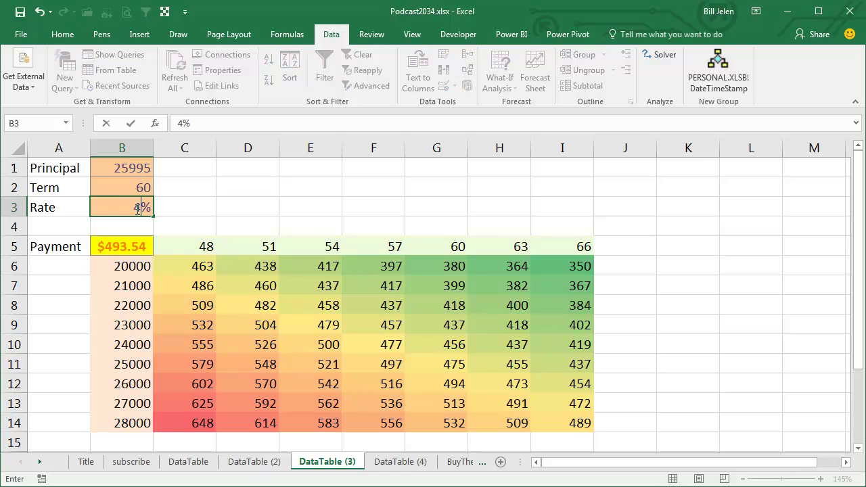
{"action": "key", "text": "Return"}
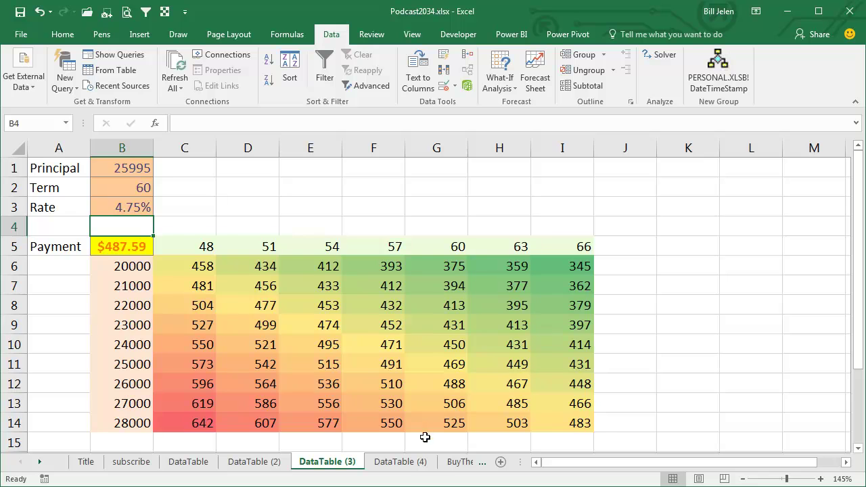
{"action": "left_click", "coordinate": [452, 464]}
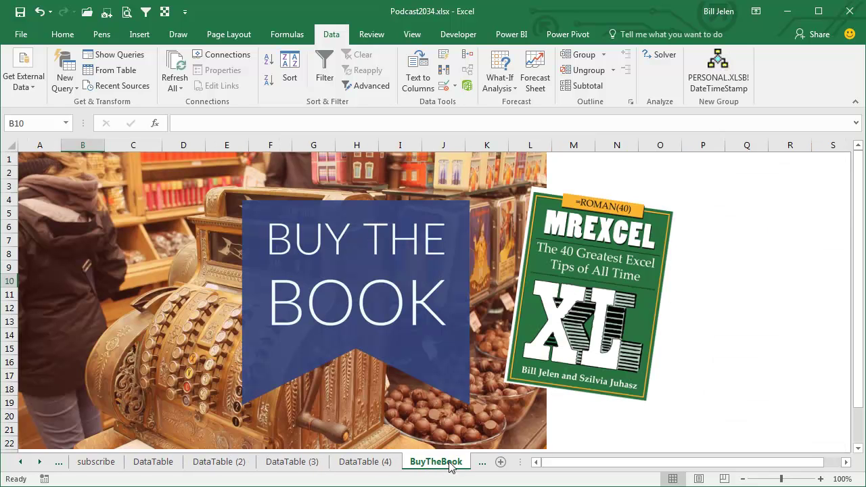
Scroll the sheet tabs and display the Recap sheet of episode takeaways
{"action": "left_click", "coordinate": [41, 464]}
{"action": "left_click", "coordinate": [433, 461]}
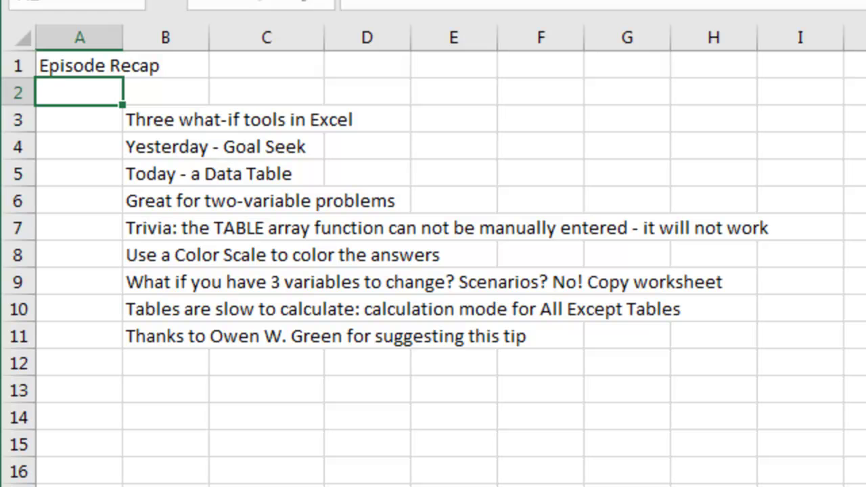